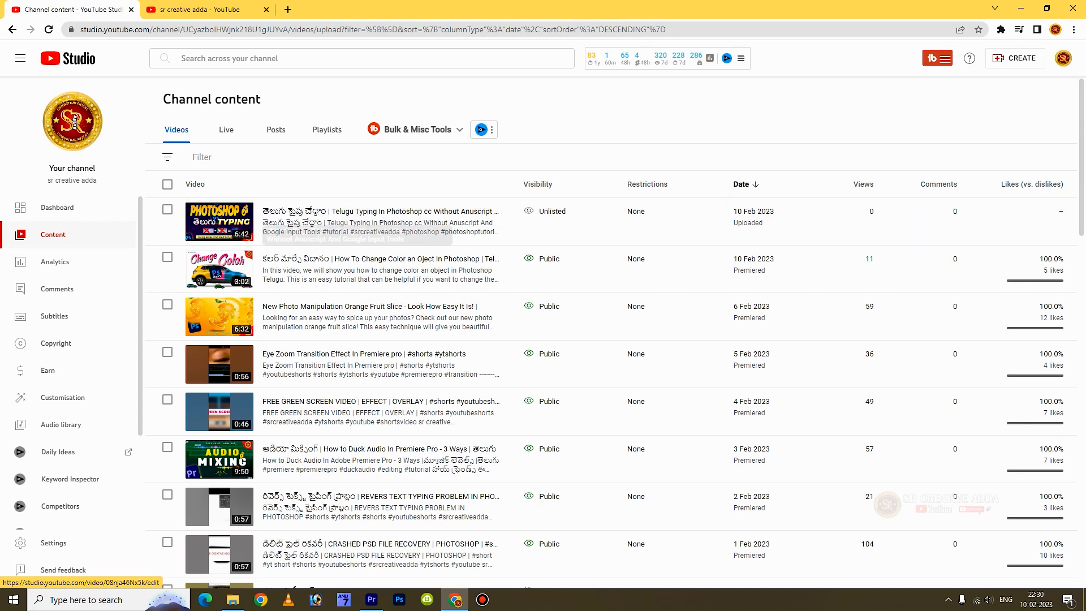
Step: Open the end screen editor for the unlisted Telugu Typing In Photoshop cc video
click(269, 231)
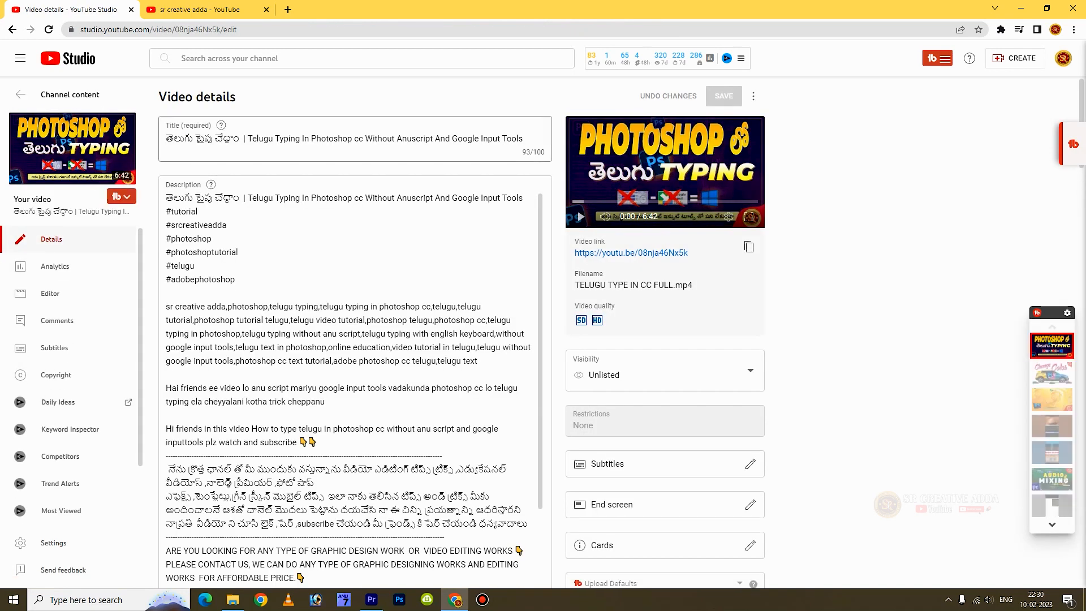
scroll(355, 390, down, 6)
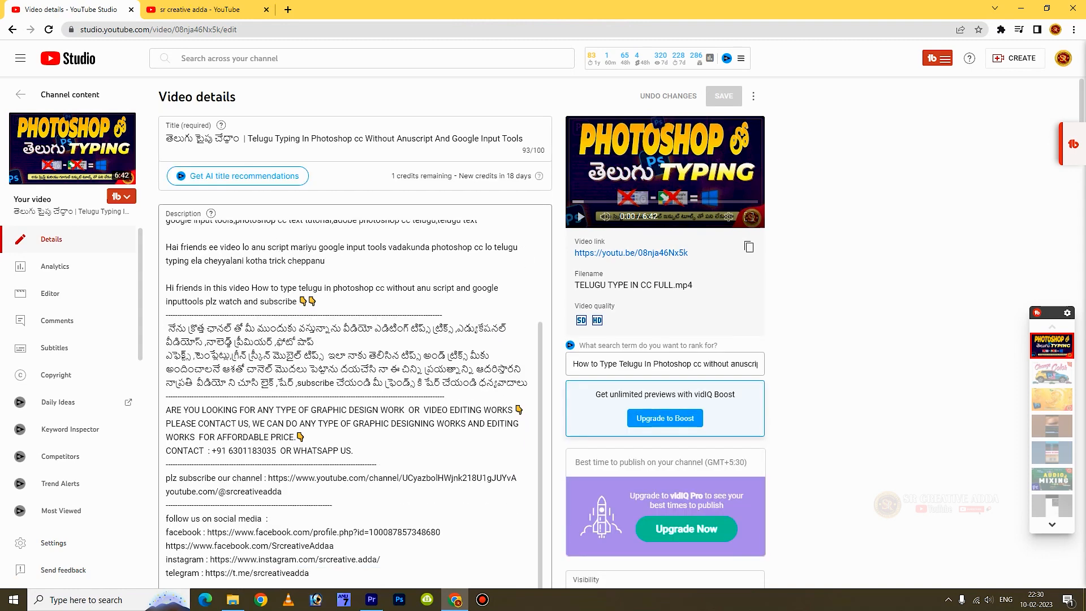
scroll(355, 404, down, 1)
scroll(355, 395, down, 12)
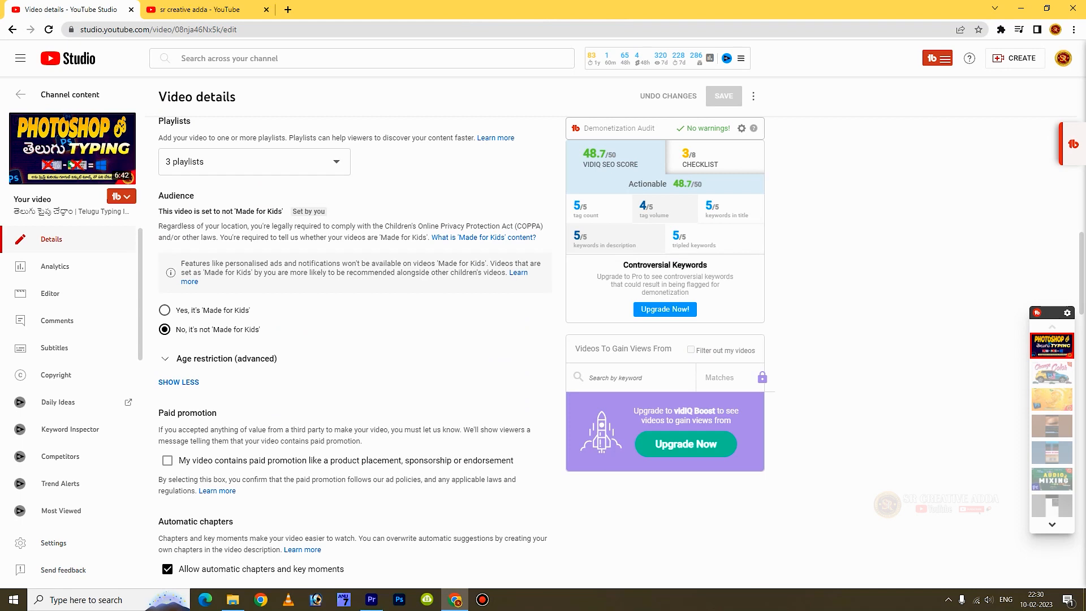
scroll(355, 350, down, 4)
scroll(355, 351, down, 4)
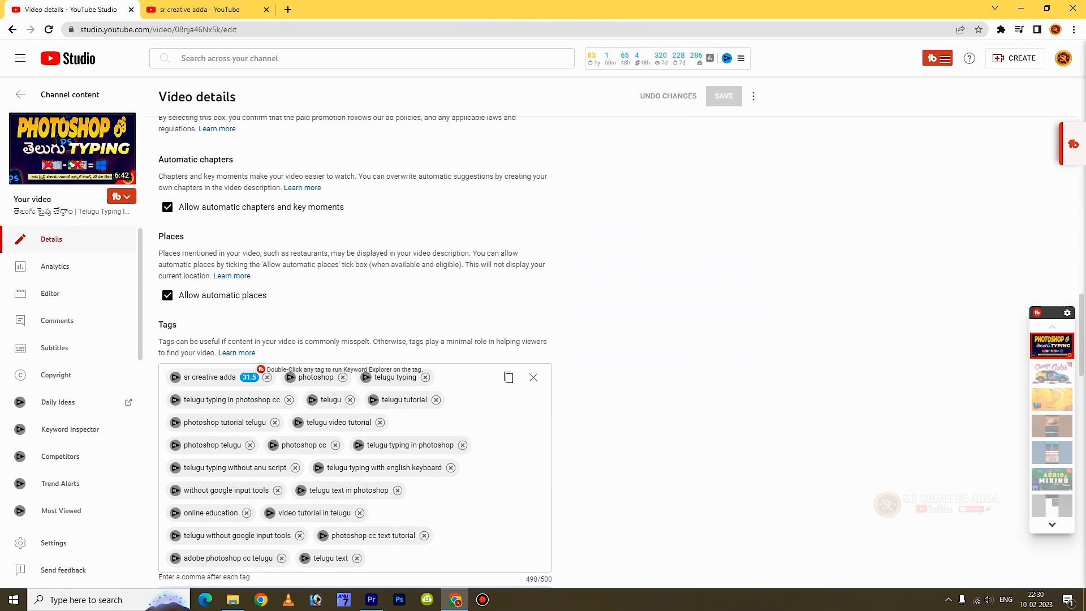
scroll(356, 351, down, 9)
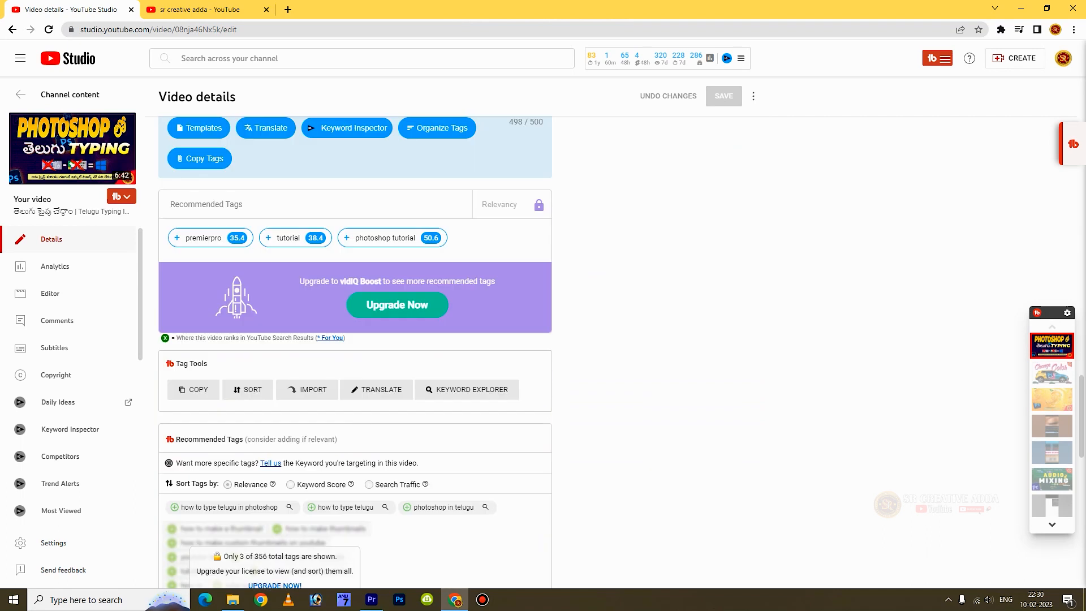
scroll(665, 231, up, 20)
scroll(664, 232, down, 4)
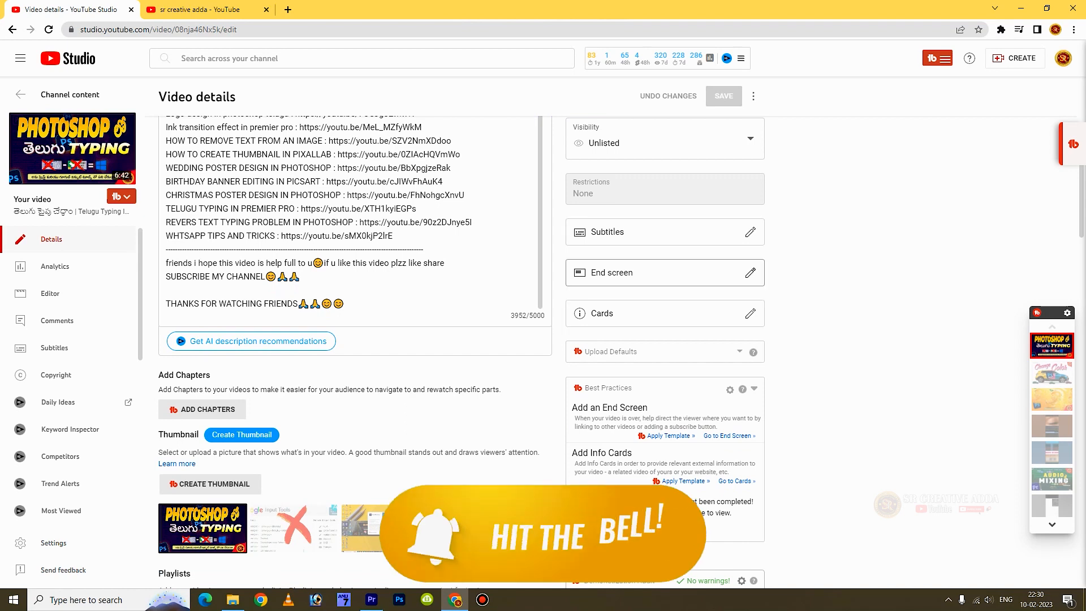
click(747, 273)
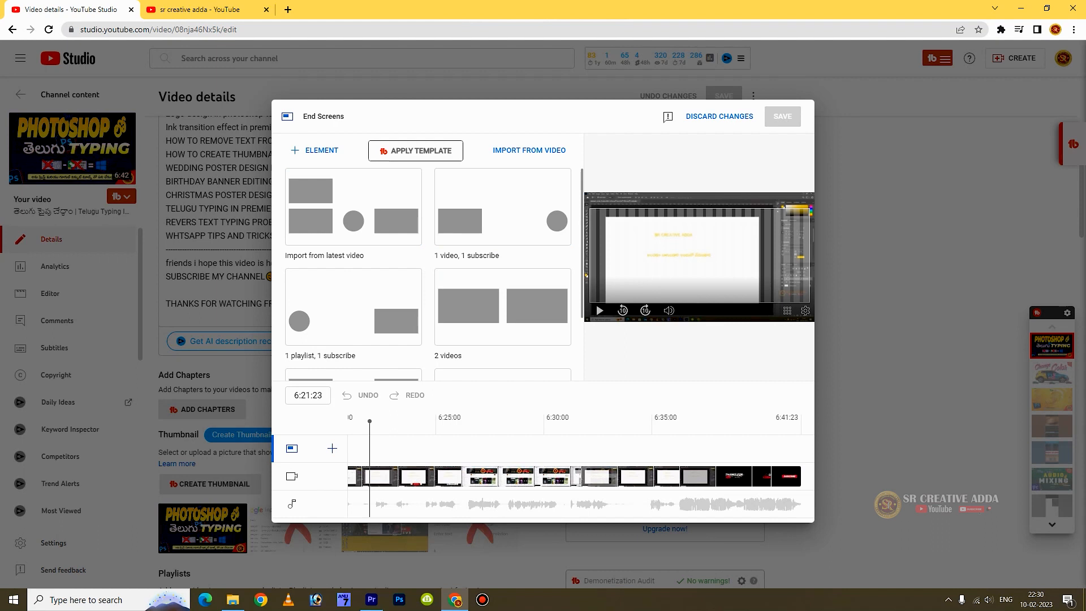
Step: Apply the end screen layout with 1 video, 1 playlist and 1 subscribe element
click(294, 150)
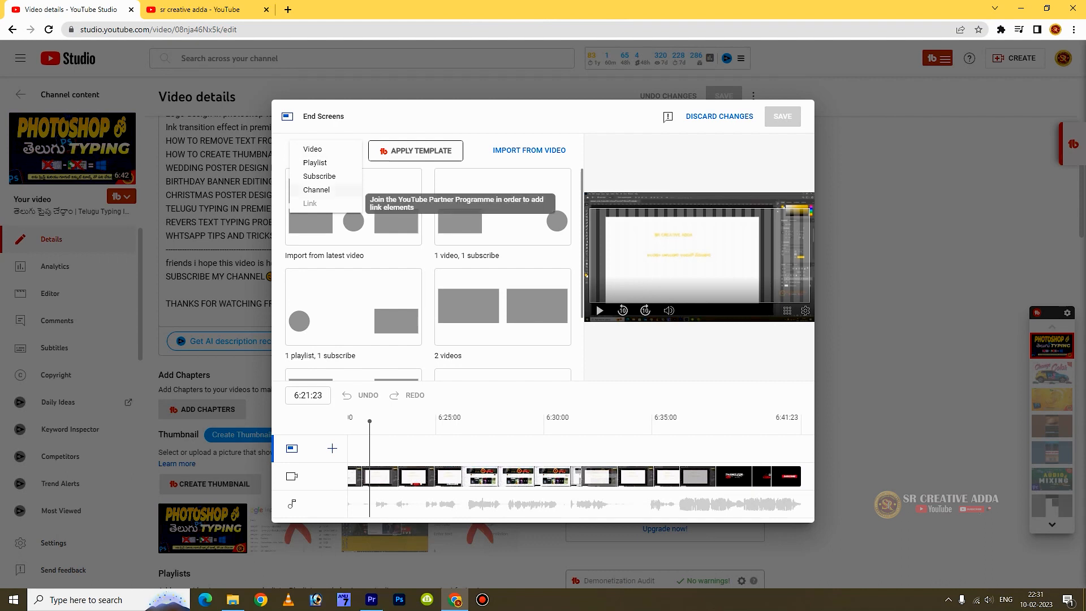
click(375, 115)
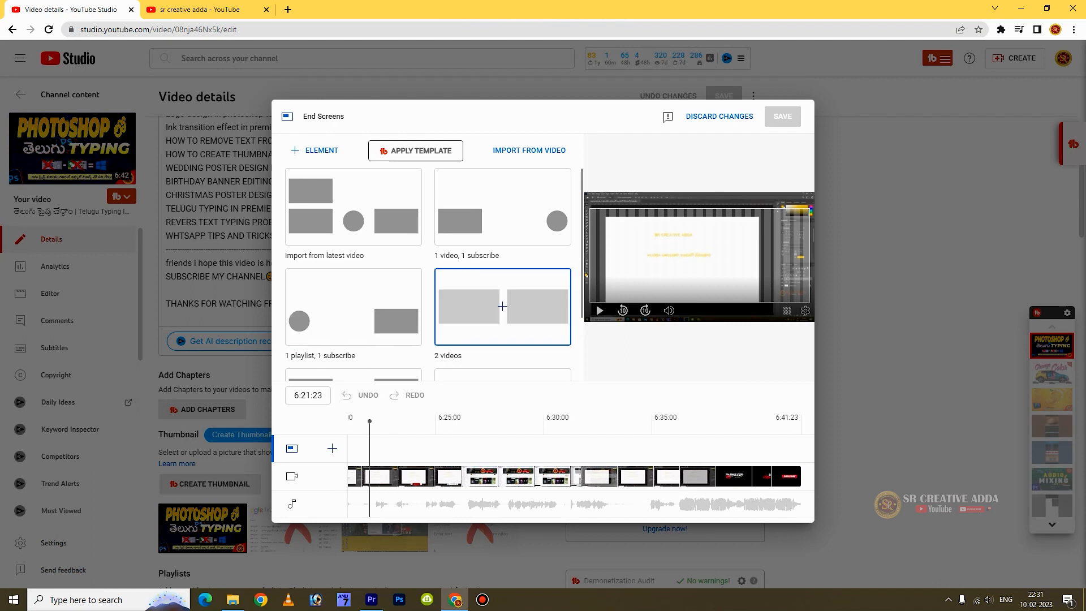
scroll(502, 305, down, 2)
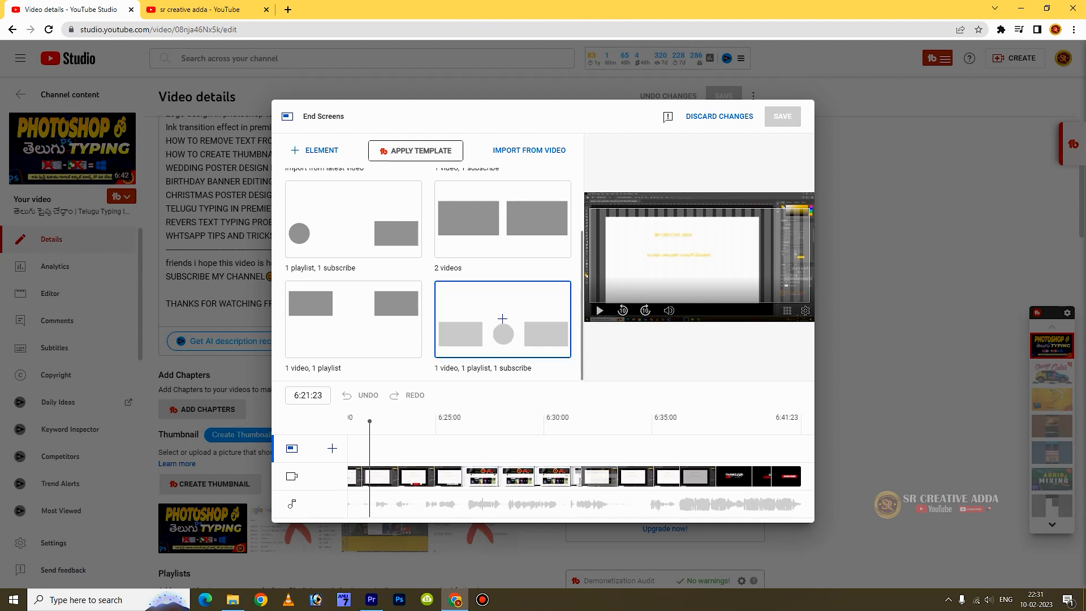
click(462, 339)
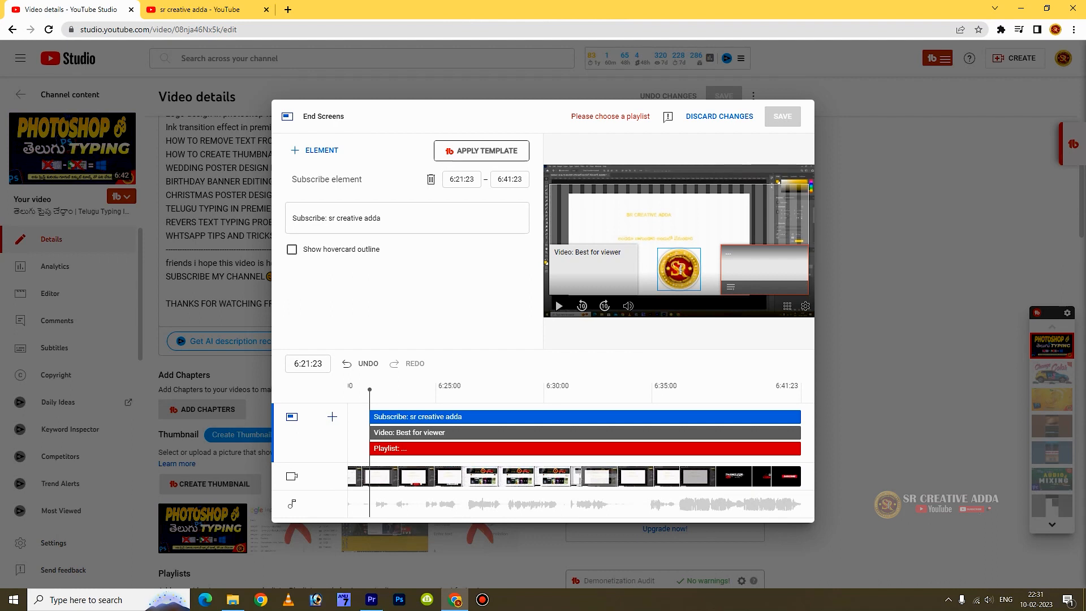
Step: Assign the photoshop playlist with 18 videos to the end screen's empty playlist element
click(763, 269)
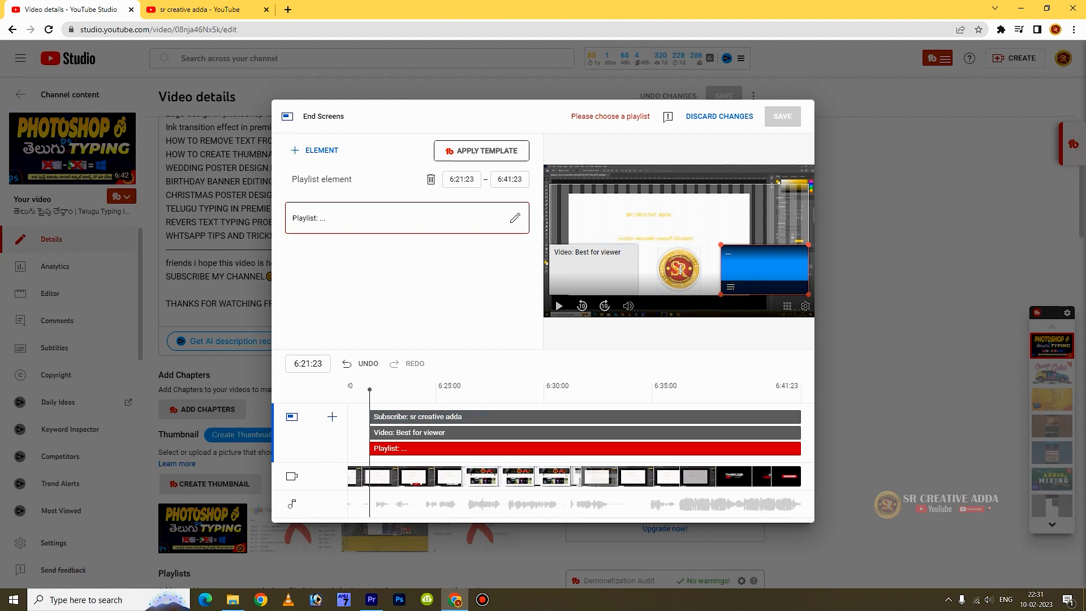
click(515, 218)
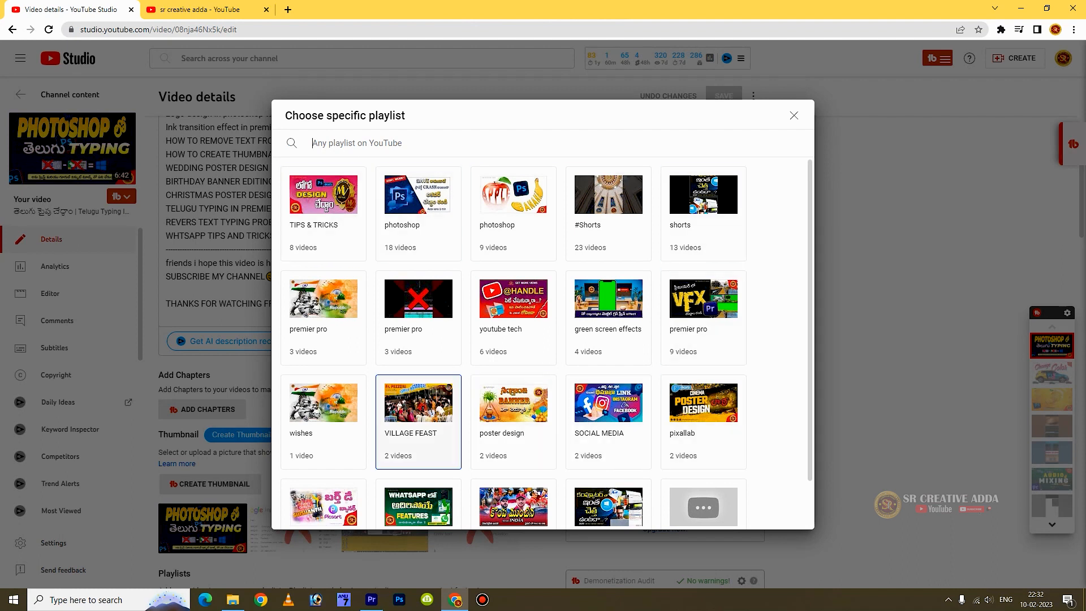
click(419, 214)
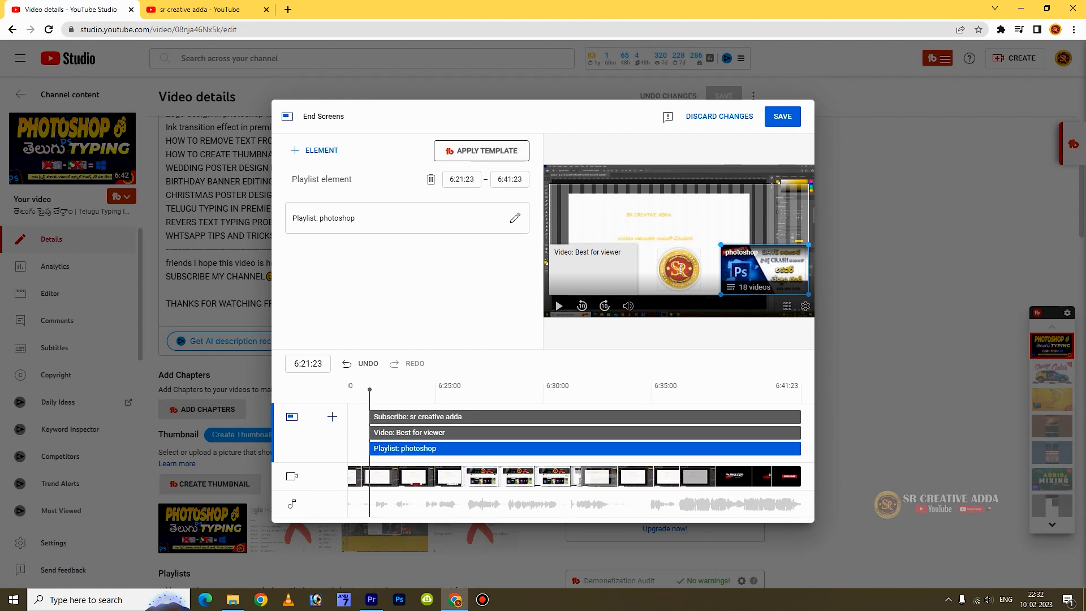
Step: Set the end screen's video element to feature the most recent upload
click(598, 280)
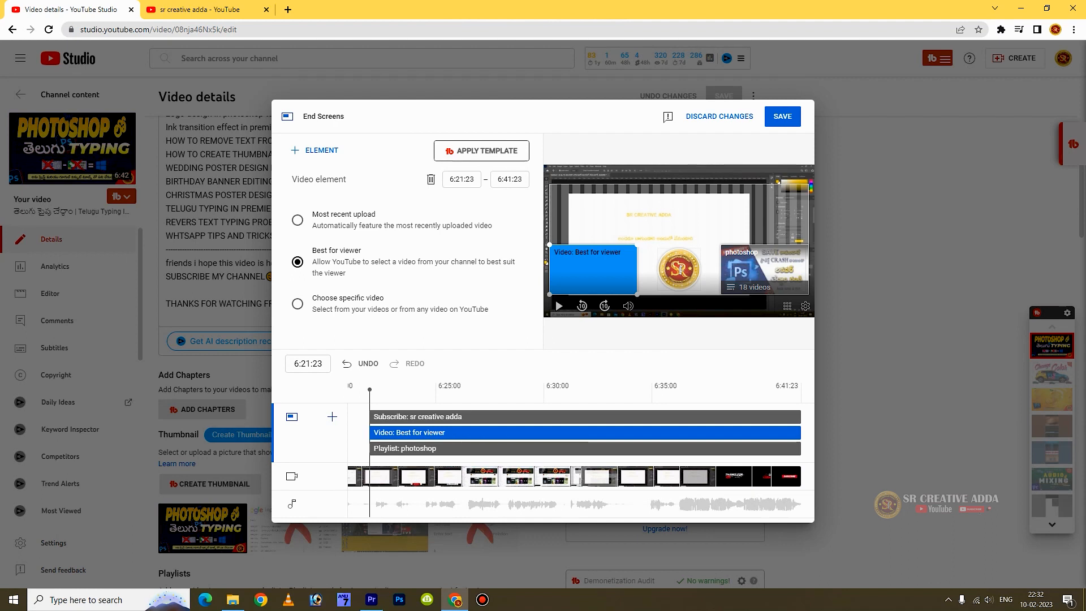
click(297, 219)
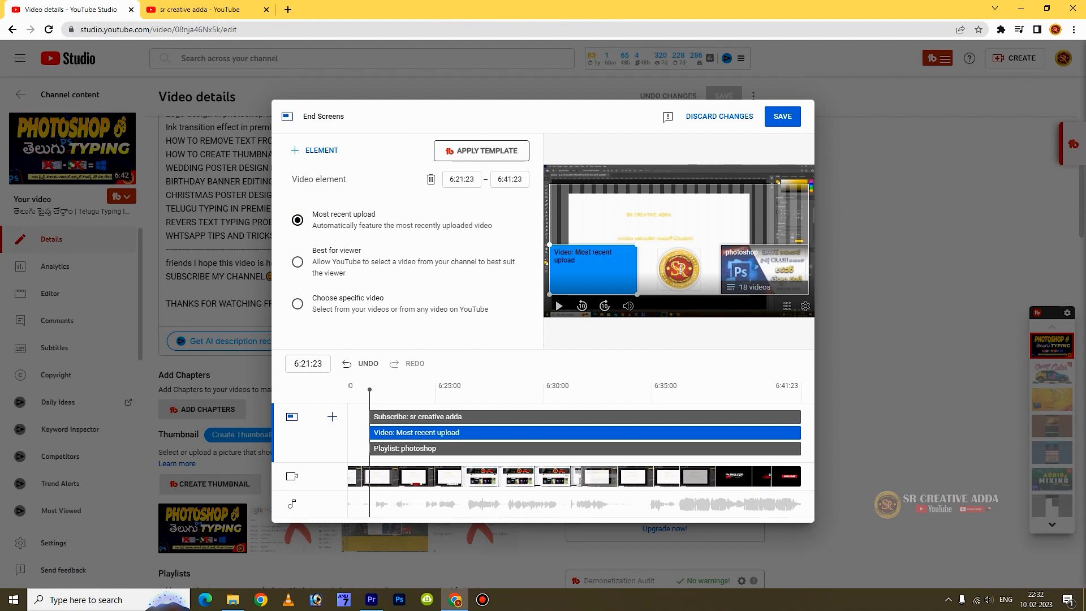
click(297, 304)
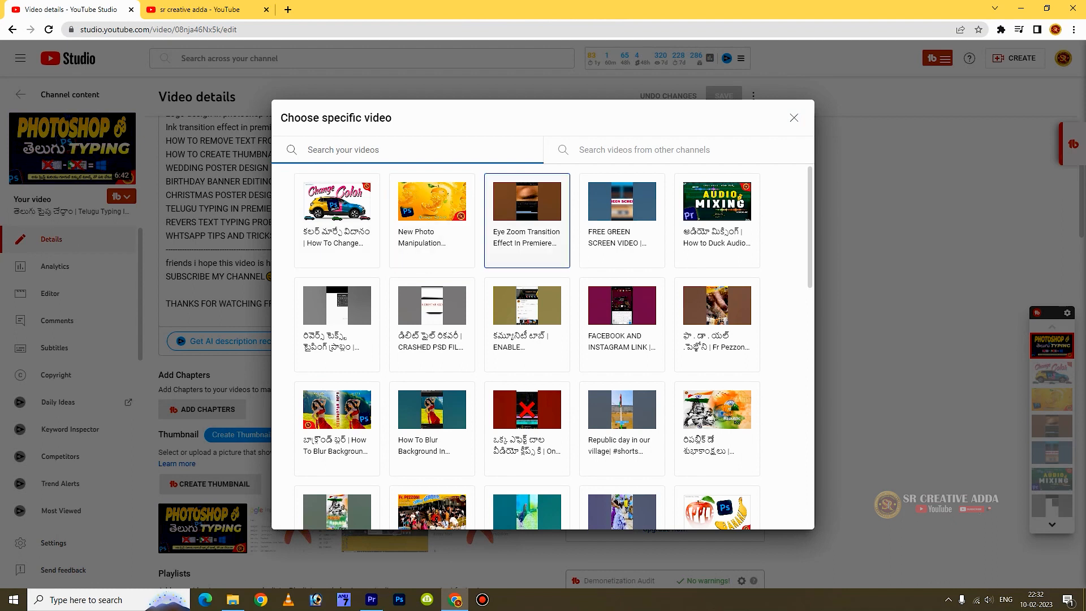
scroll(527, 327, down, 5)
scroll(527, 328, up, 5)
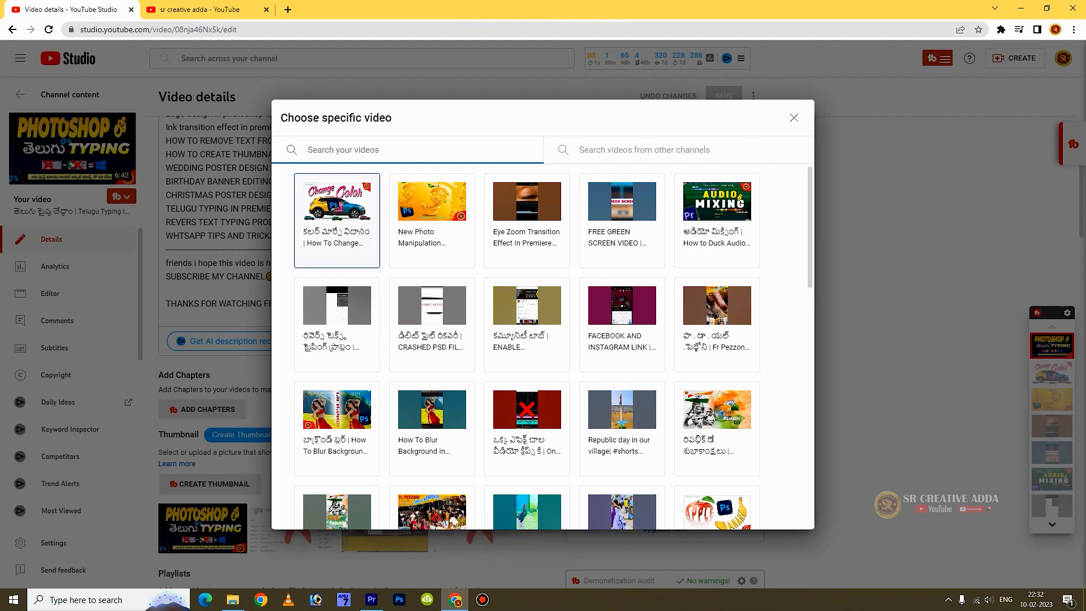
click(794, 117)
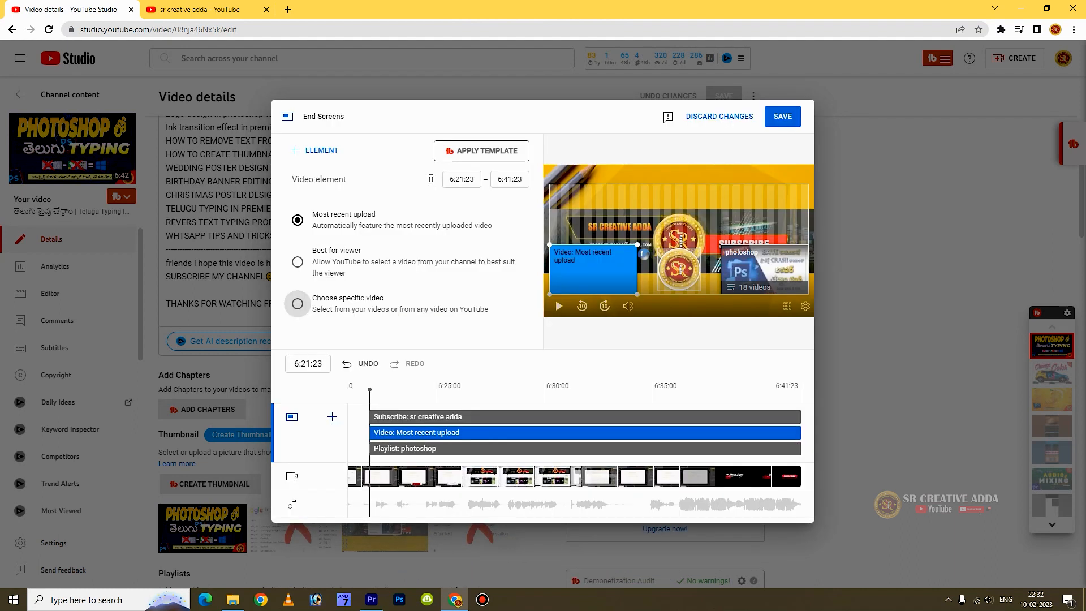
click(311, 150)
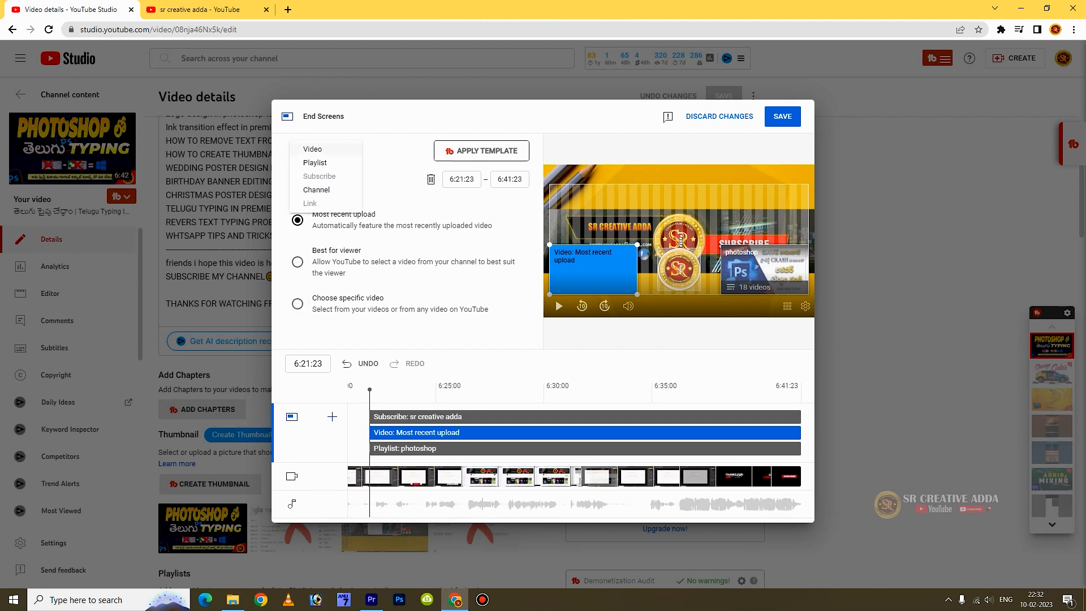
click(397, 305)
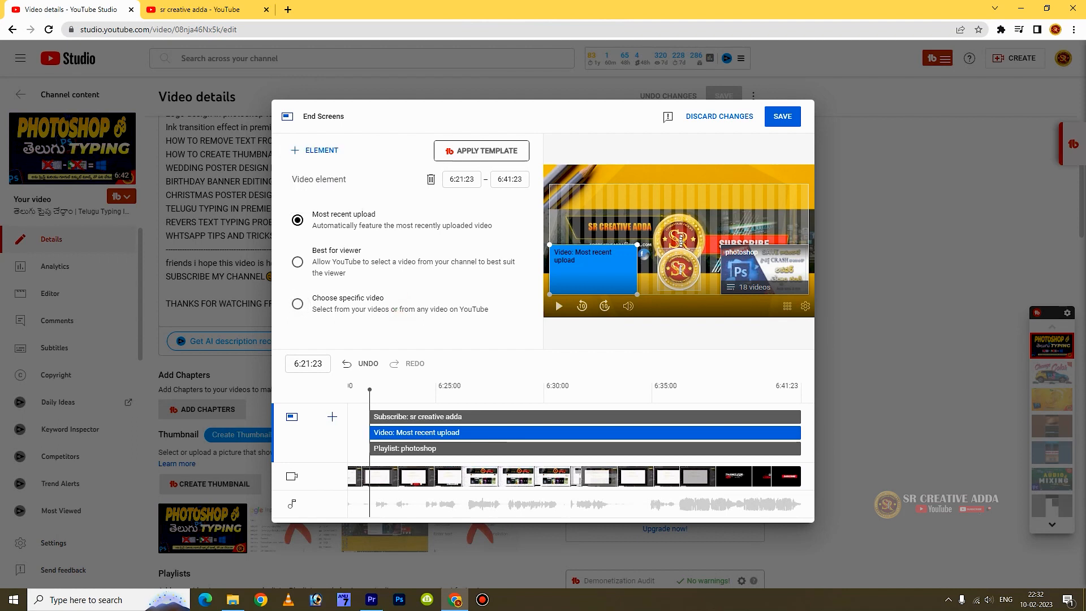
Step: Set the video element to the specific video New Photo Manipulation Orange Fruit Slice - Look How Easy It Is!
click(296, 303)
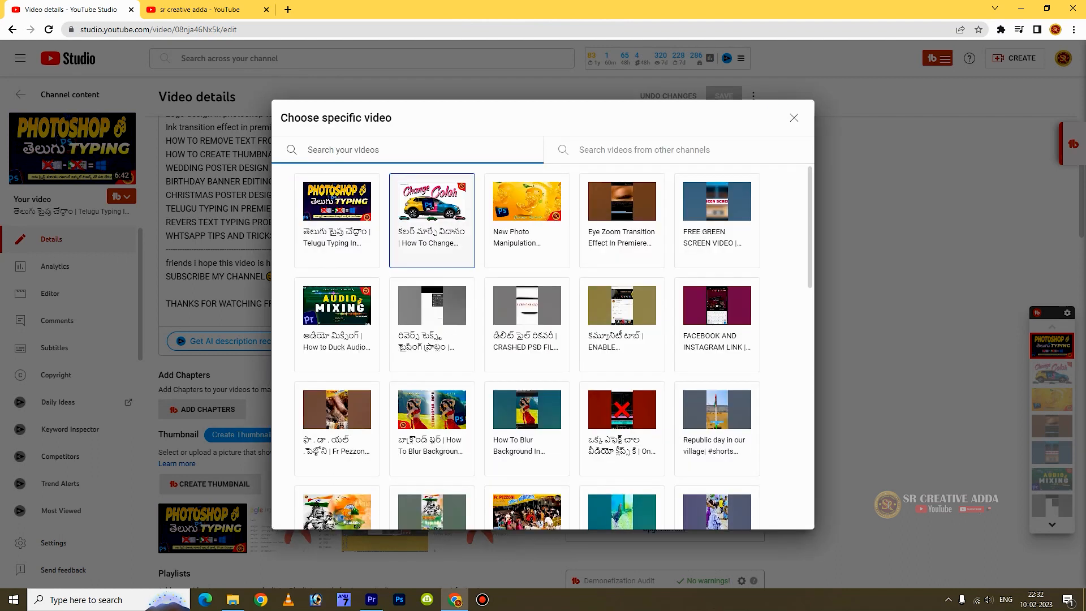
click(531, 195)
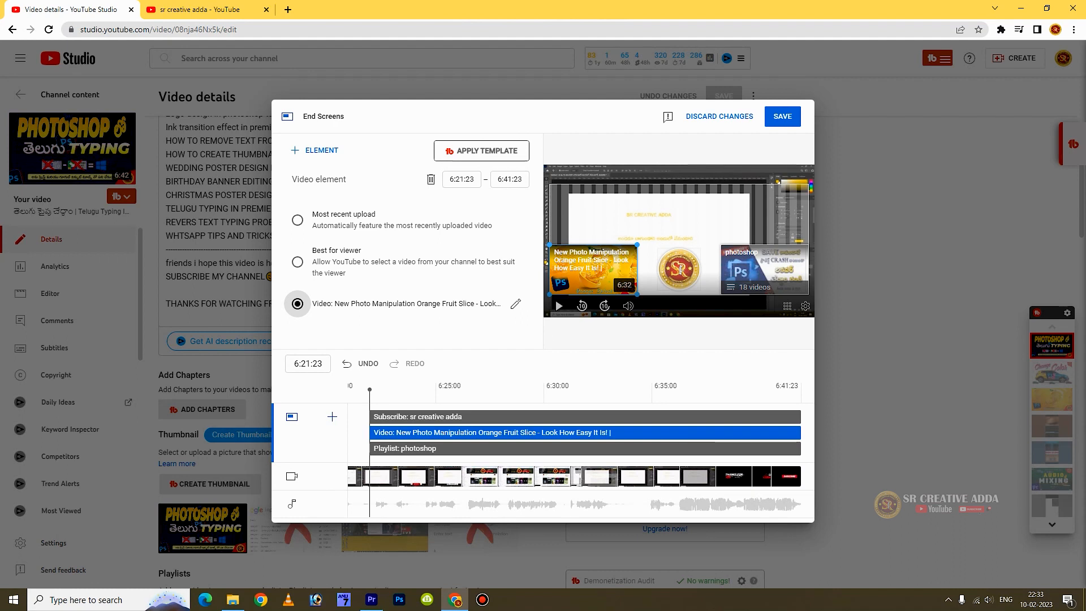
Step: Try to add a second playlist element using the premier pro playlist with 9 videos
click(295, 150)
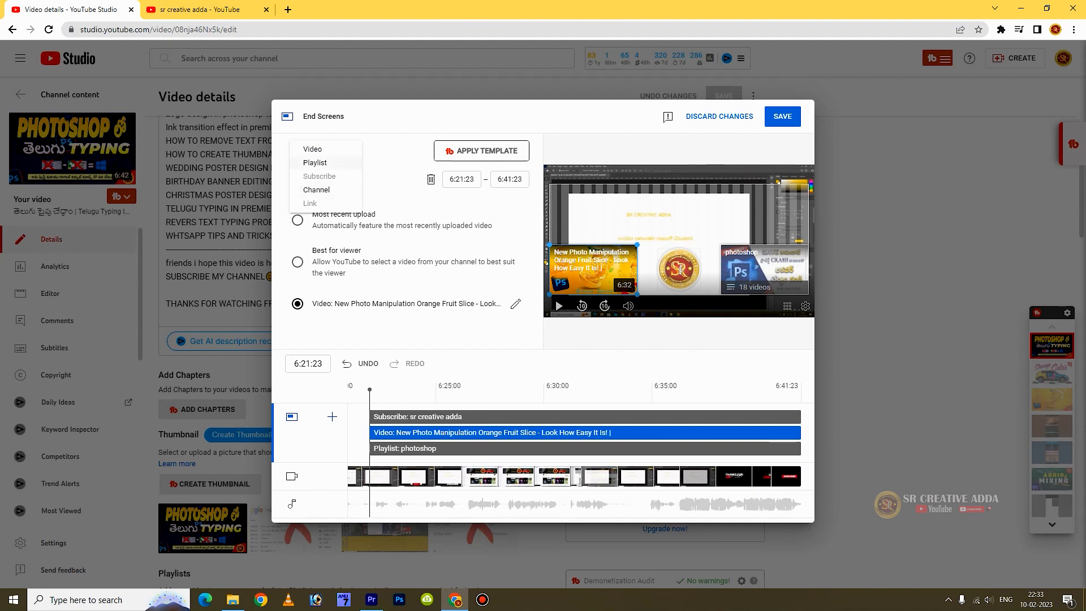
click(317, 162)
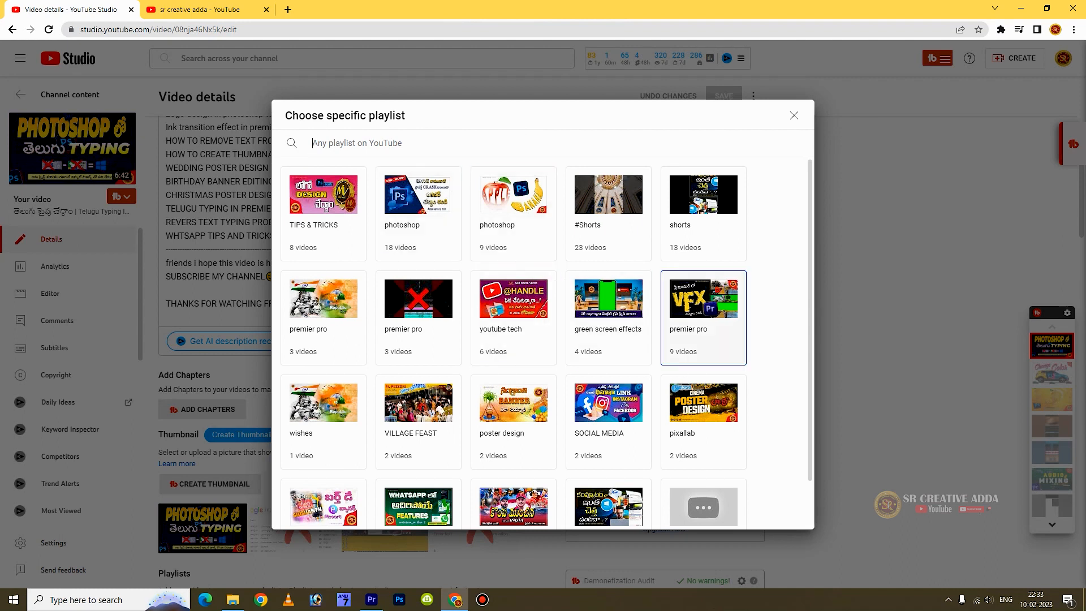
click(703, 317)
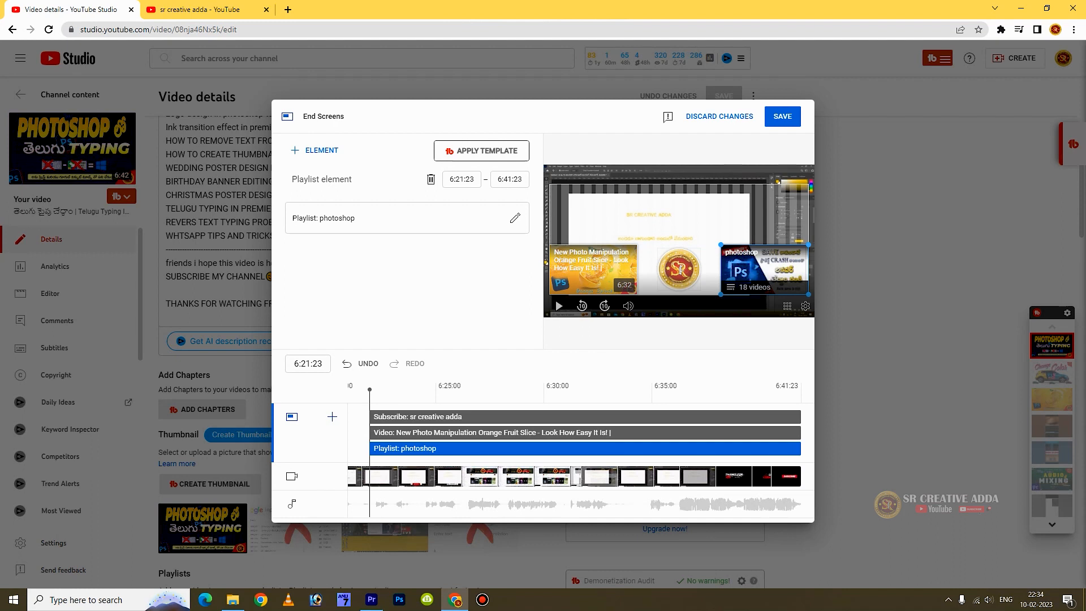
Step: Replace the playlist element with a new one for the 18-video photoshop playlist, placed beside the subscribe element at the frame's lower right
click(430, 179)
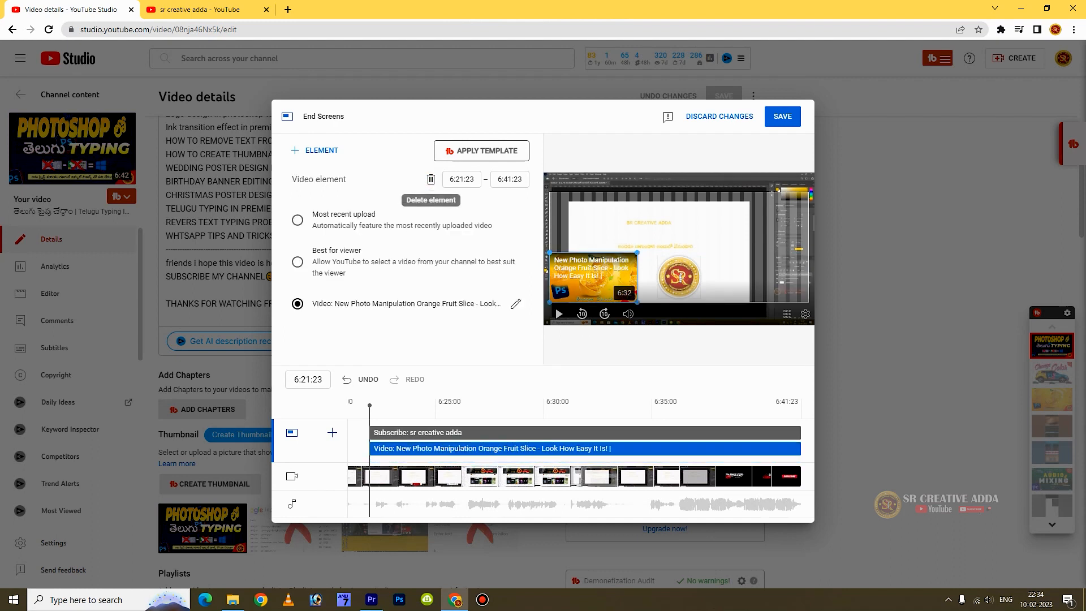
click(294, 150)
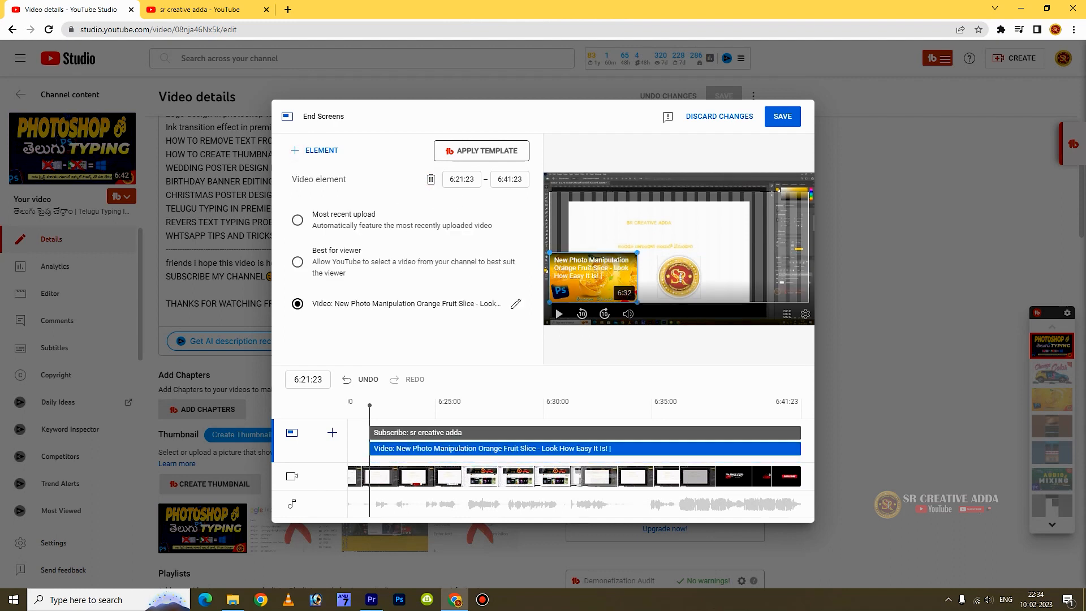
click(308, 160)
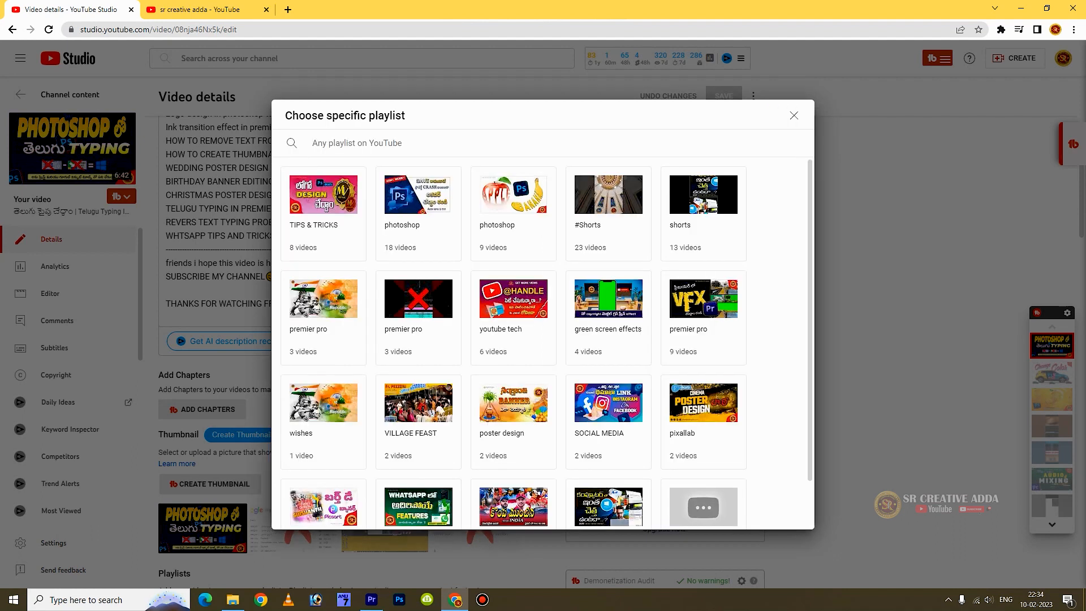
click(435, 193)
drag(593, 209, 593, 269)
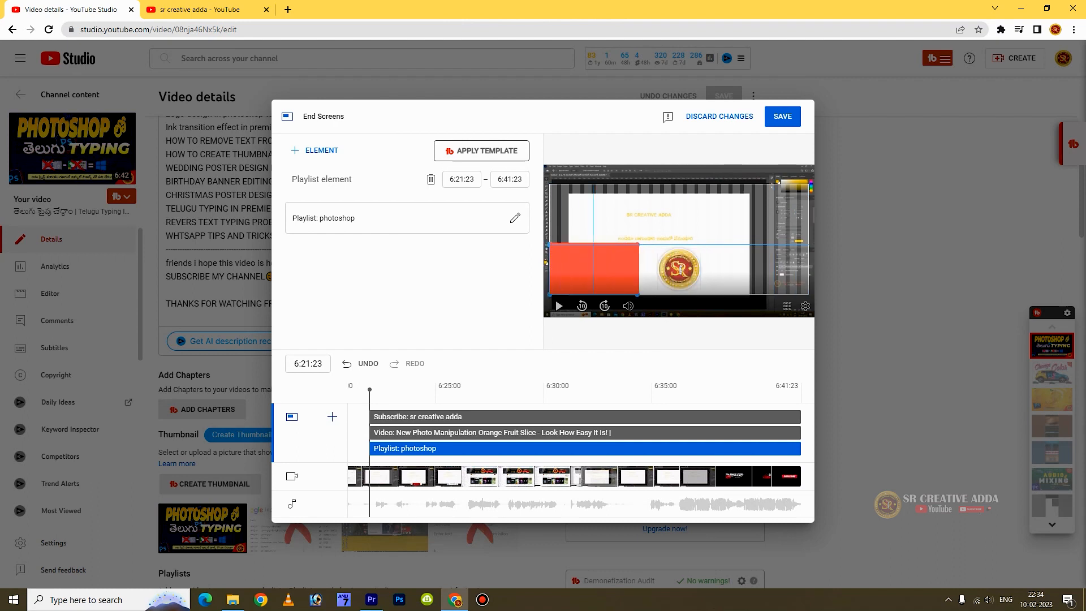
drag(593, 268, 764, 269)
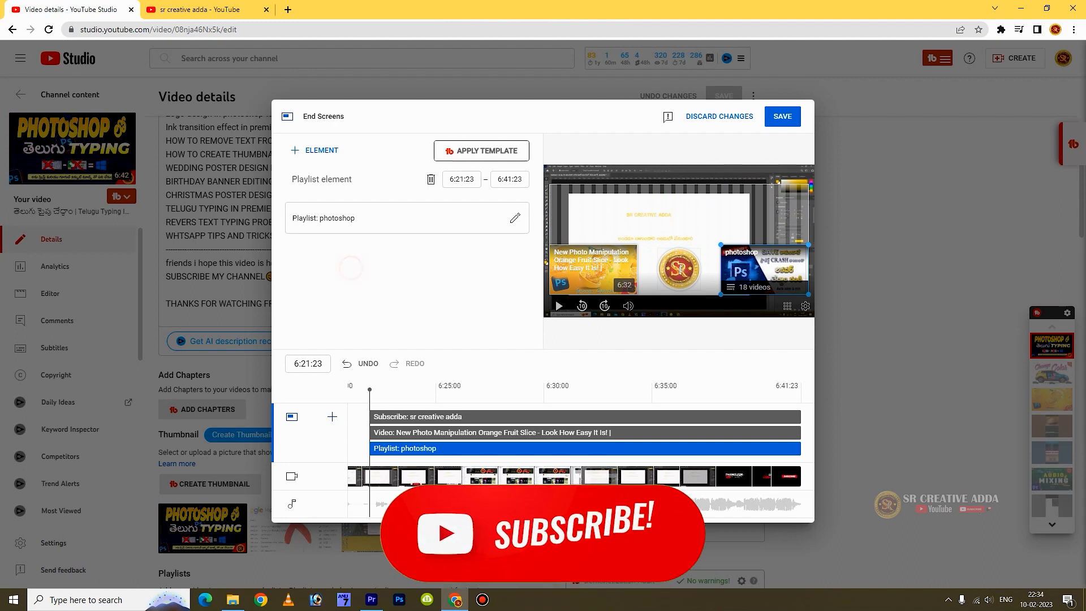
Step: Add another video element to the end screen that features the most recent upload
click(297, 149)
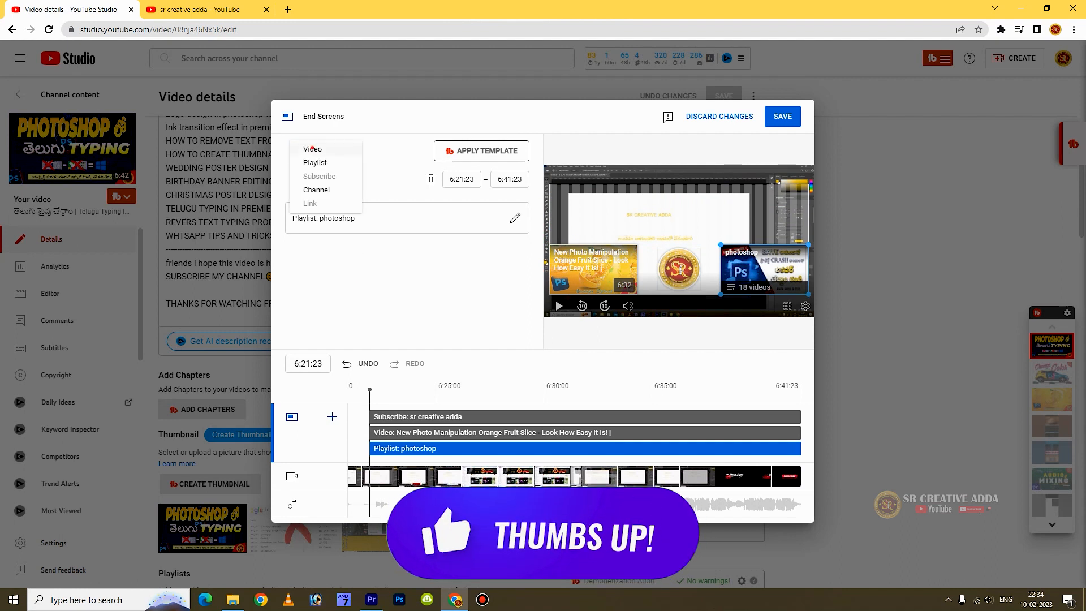
click(313, 148)
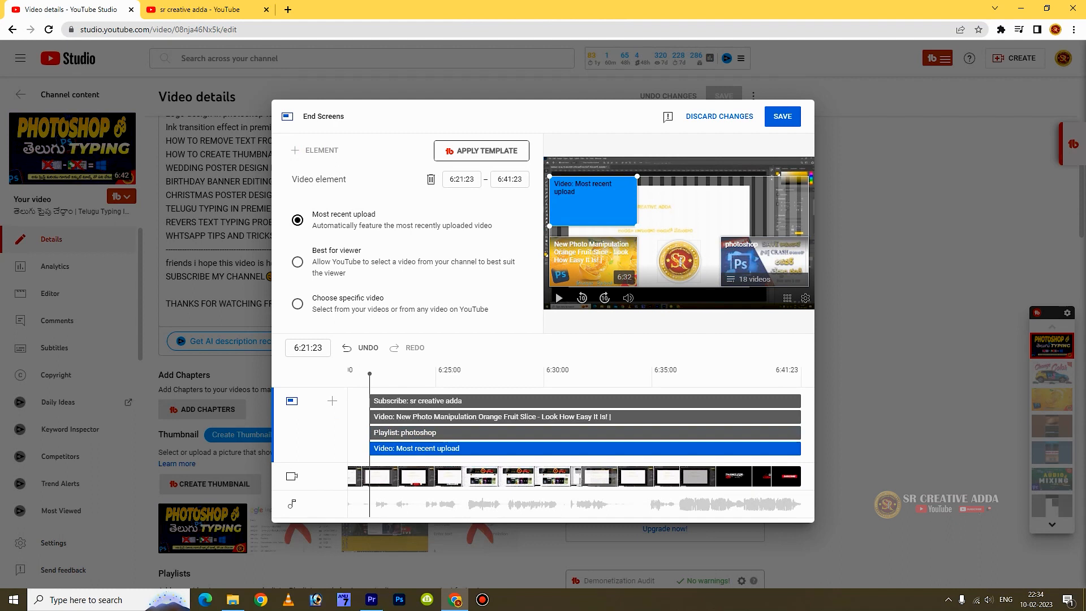